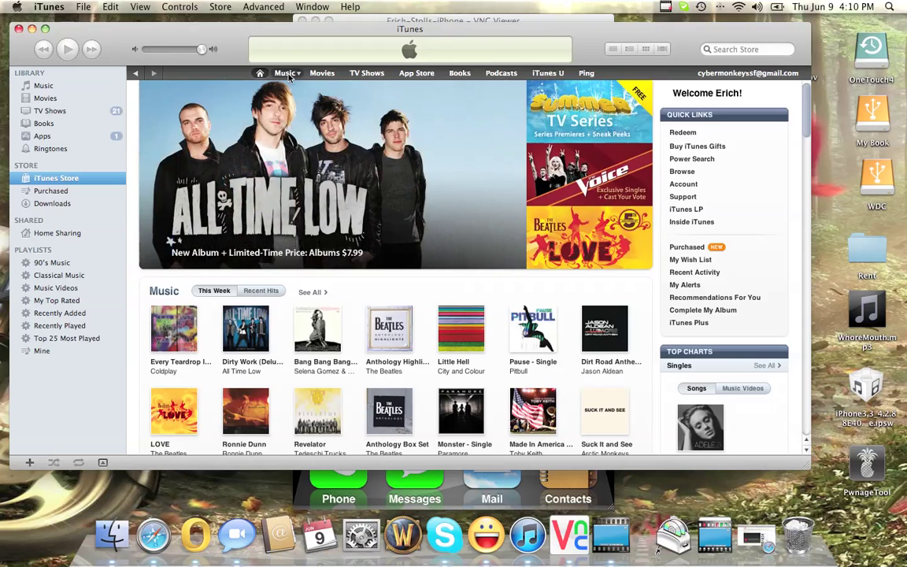
Step: View the Music and Movies sections of the iTunes Store
{"action": "left_click", "coordinate": [322, 73]}
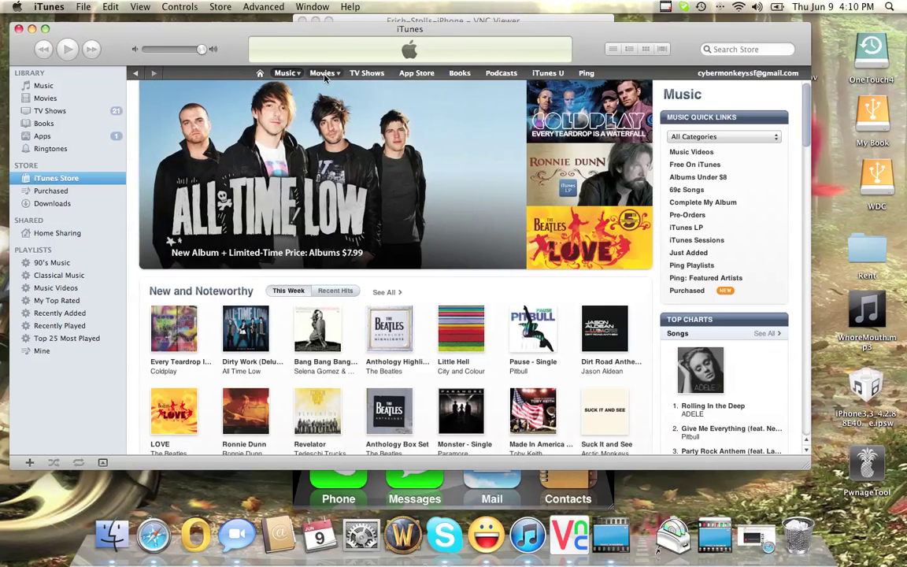
{"action": "left_click", "coordinate": [323, 74]}
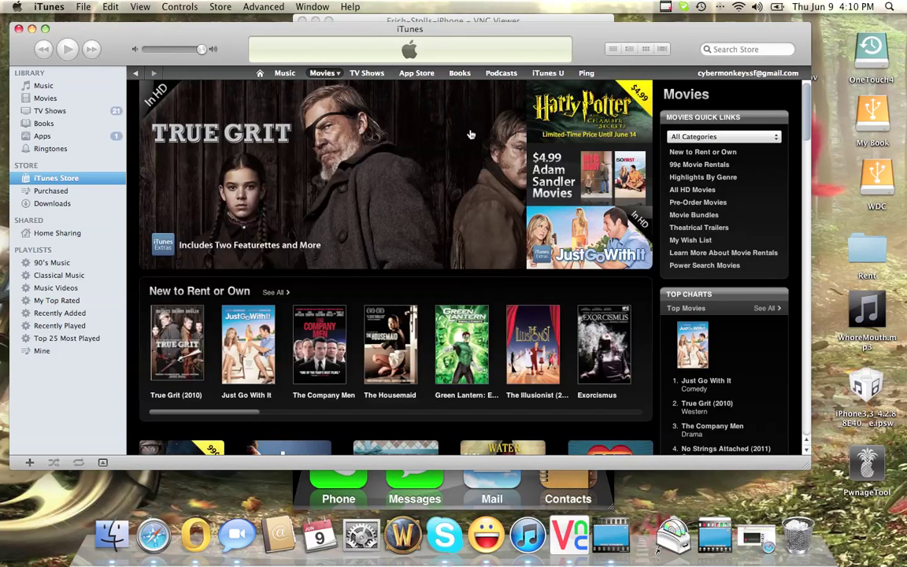
Step: Open the iPhone App Store and filter it to the Lifestyle category
{"action": "left_click", "coordinate": [417, 74]}
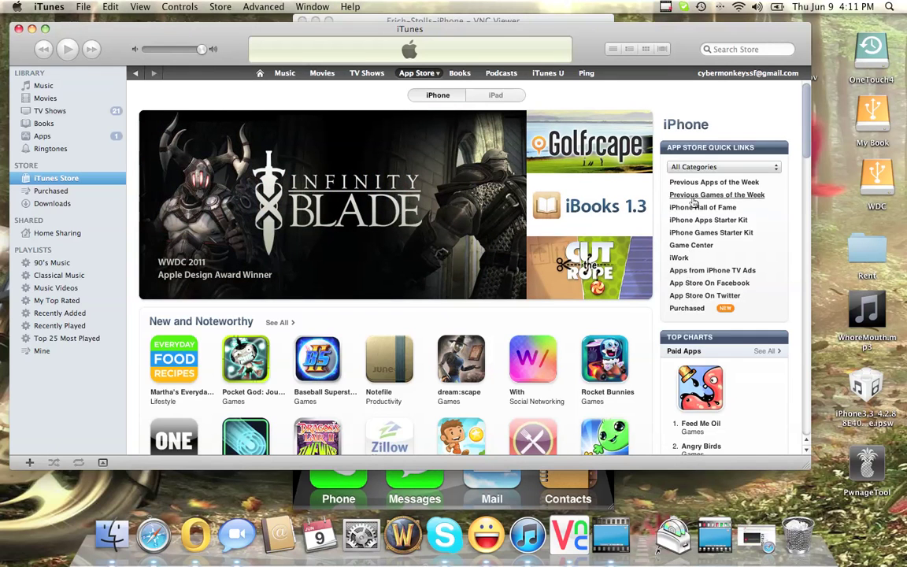
{"action": "left_click", "coordinate": [718, 167]}
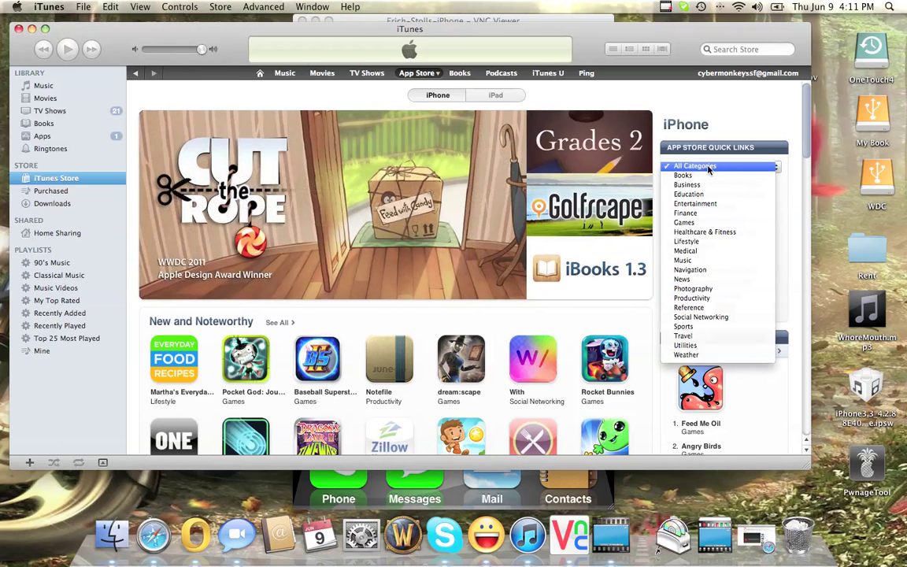
{"action": "left_click", "coordinate": [695, 245]}
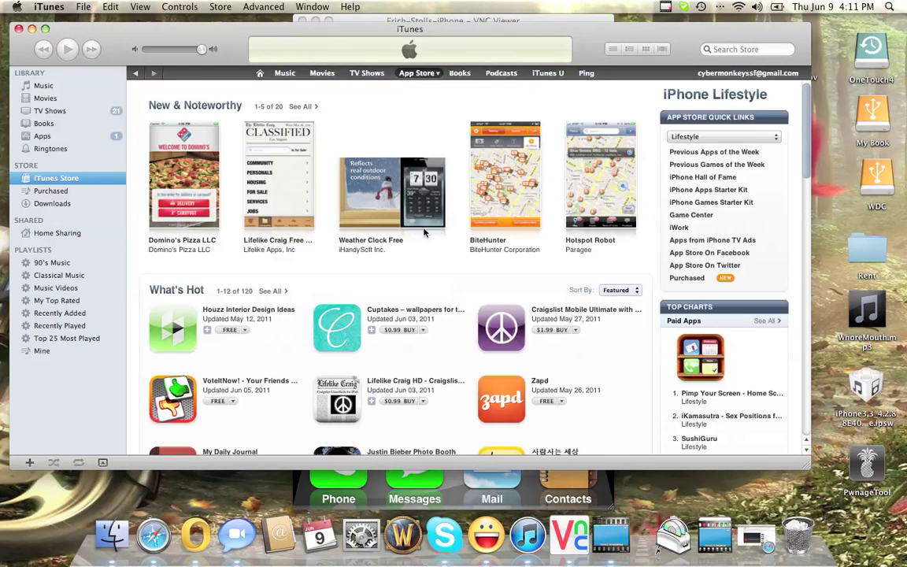
Step: Look through the iPhone Lifestyle page, including What's Hot, all Lifestyle apps and the top charts
{"action": "scroll", "coordinate": [398, 228], "scroll_direction": "down", "scroll_amount": 3}
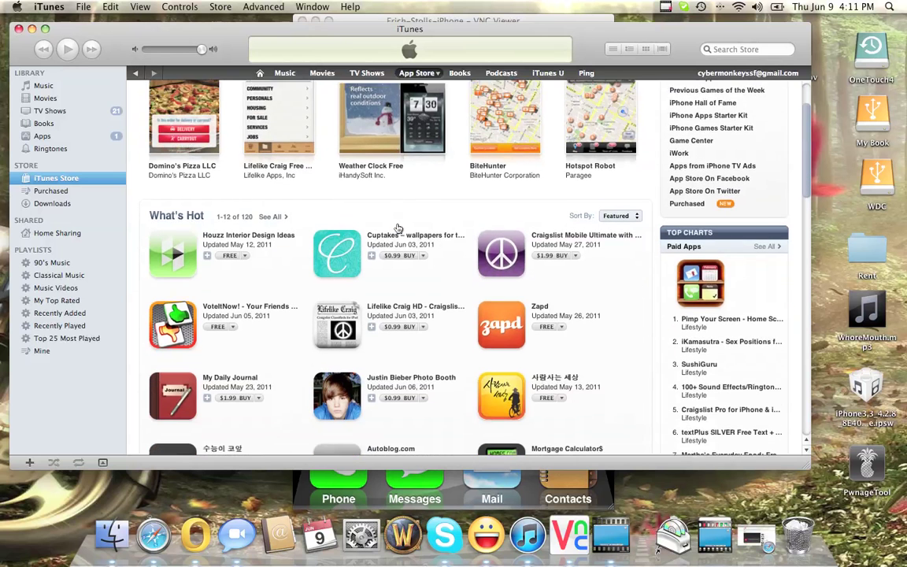
{"action": "scroll", "coordinate": [399, 228], "scroll_direction": "down", "scroll_amount": 1}
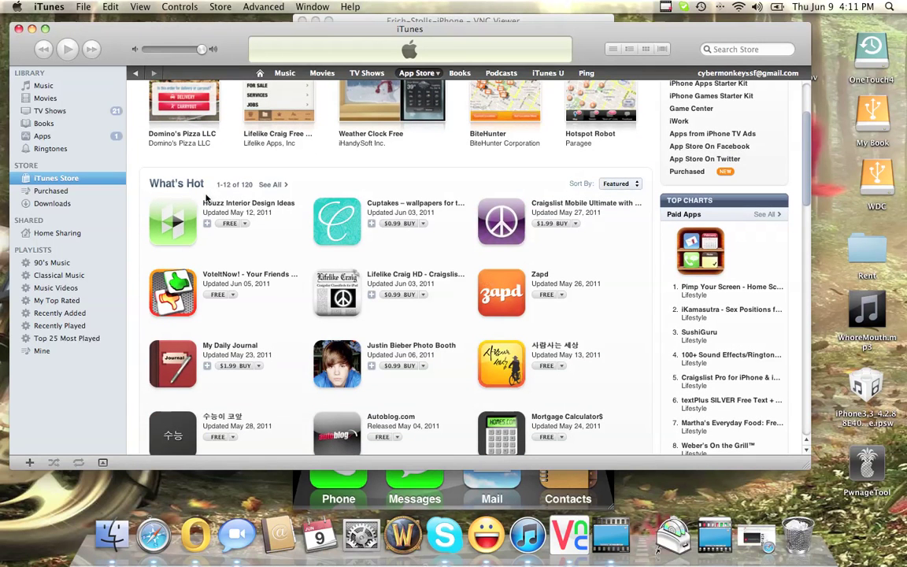
{"action": "scroll", "coordinate": [192, 194], "scroll_direction": "down", "scroll_amount": 5}
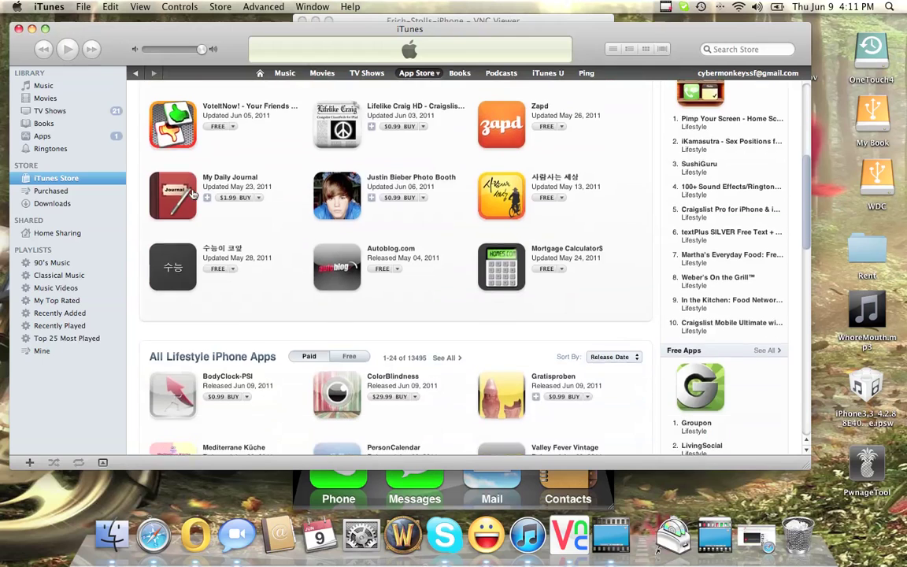
{"action": "scroll", "coordinate": [192, 194], "scroll_direction": "down", "scroll_amount": 3}
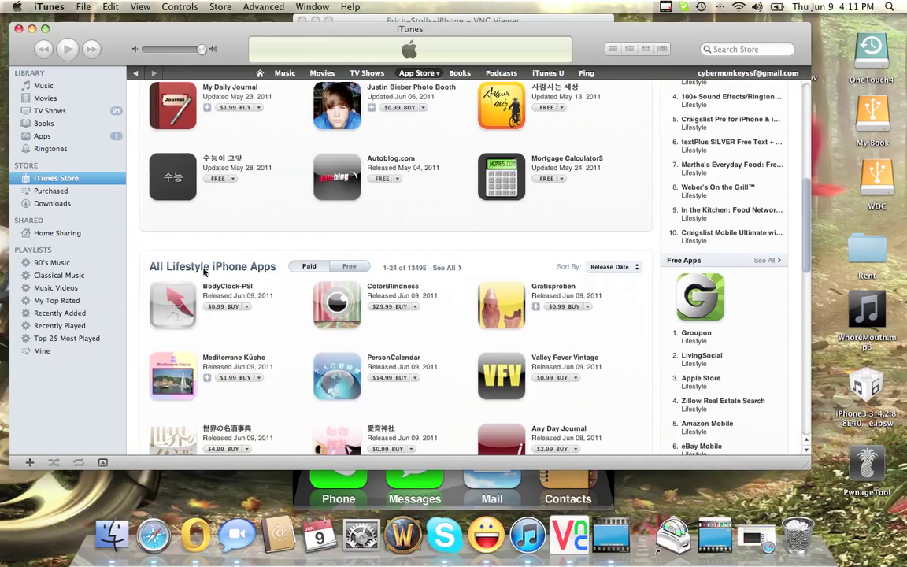
{"action": "scroll", "coordinate": [230, 272], "scroll_direction": "down", "scroll_amount": 14}
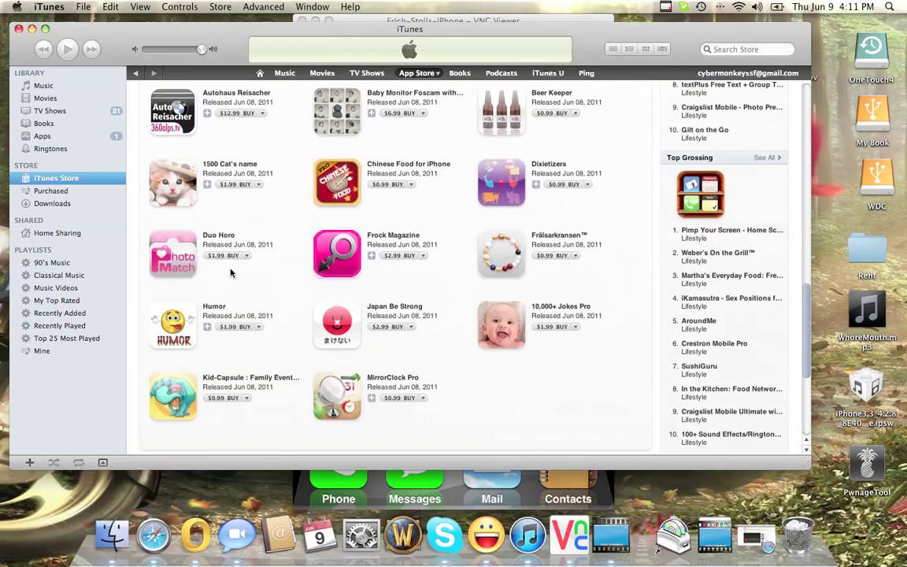
{"action": "scroll", "coordinate": [230, 272], "scroll_direction": "down", "scroll_amount": 4}
{"action": "scroll", "coordinate": [231, 271], "scroll_direction": "up", "scroll_amount": 12}
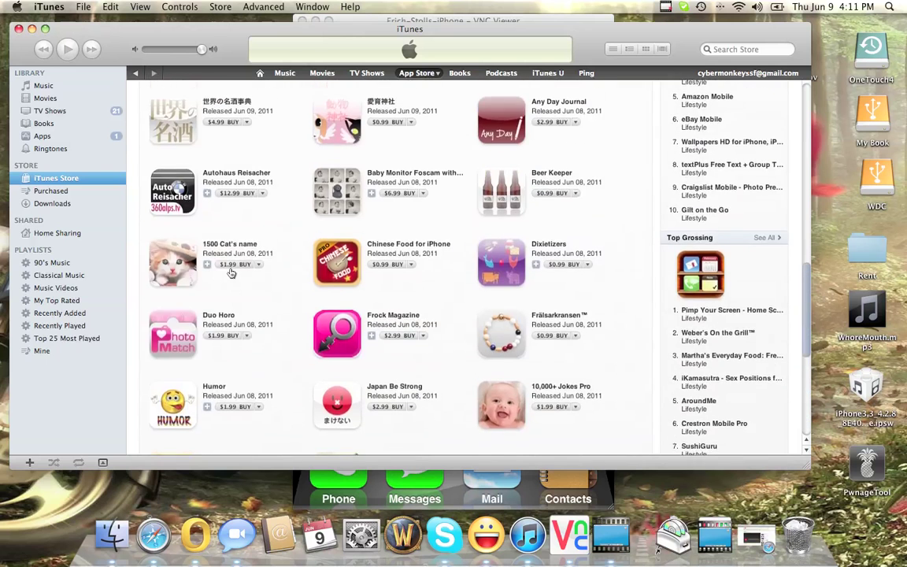
{"action": "scroll", "coordinate": [231, 271], "scroll_direction": "up", "scroll_amount": 5}
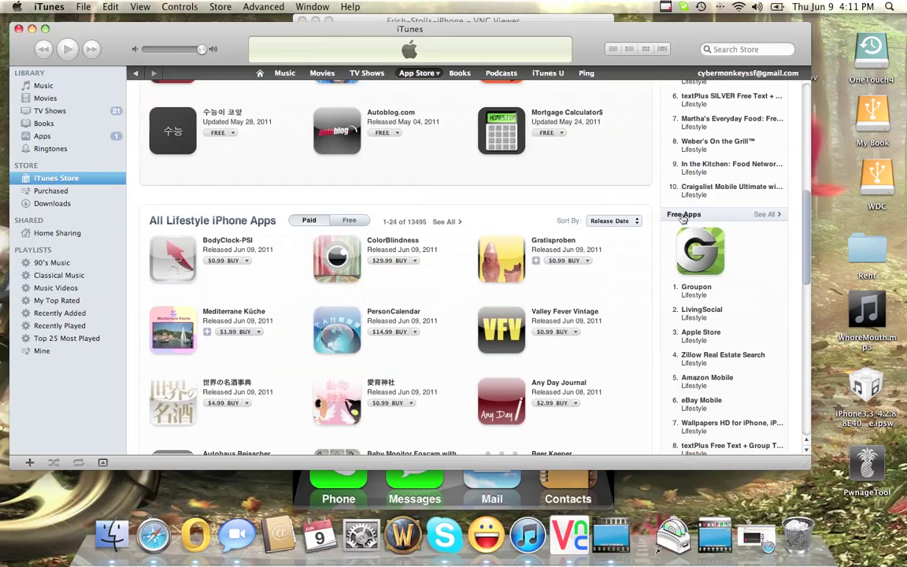
Step: Show the full list of top free Lifestyle apps and get the free LivingSocial app
{"action": "left_click", "coordinate": [764, 215]}
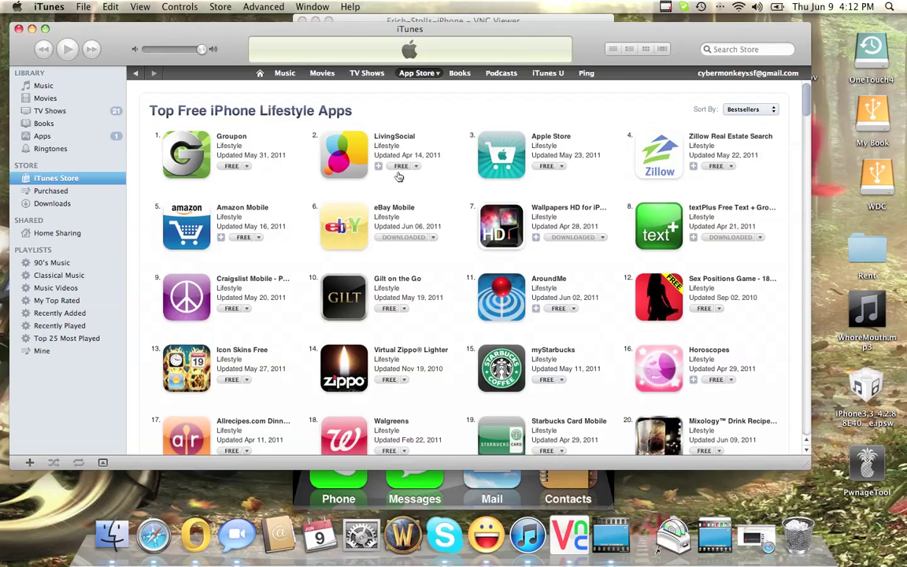
{"action": "left_click", "coordinate": [400, 167]}
Step: Open the myStarbucks app's page and examine its description, version notes and iPhone screenshots
{"action": "scroll", "coordinate": [435, 198], "scroll_direction": "down", "scroll_amount": 3}
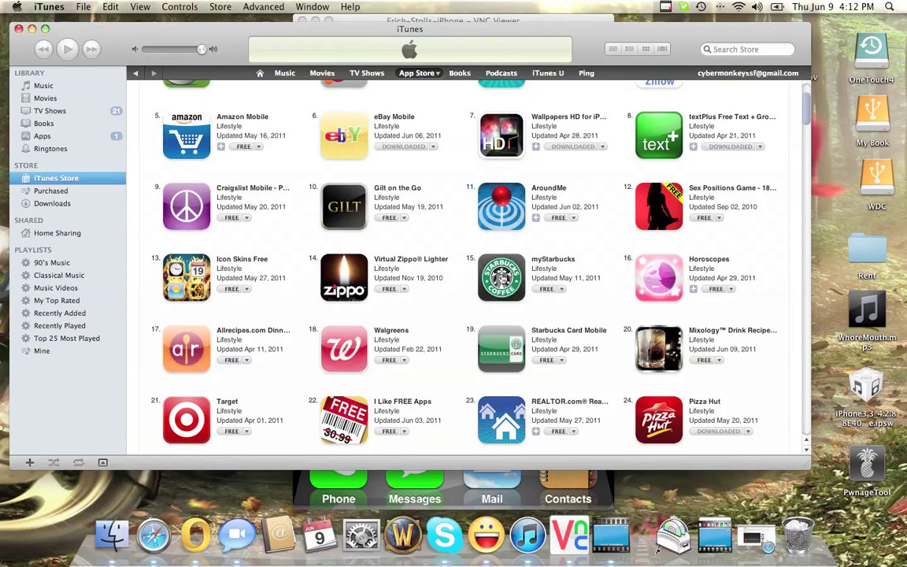
{"action": "left_click", "coordinate": [502, 277]}
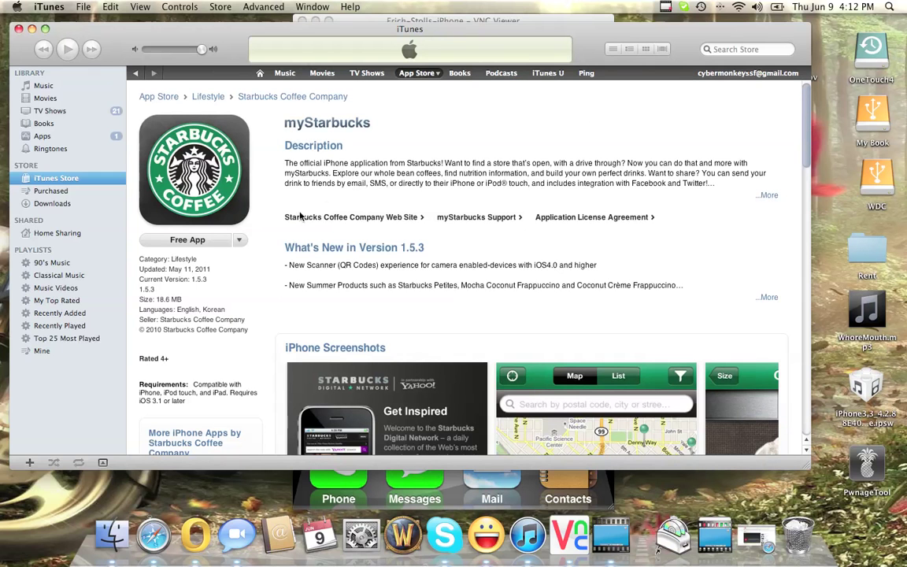
{"action": "scroll", "coordinate": [441, 255], "scroll_direction": "down", "scroll_amount": 3}
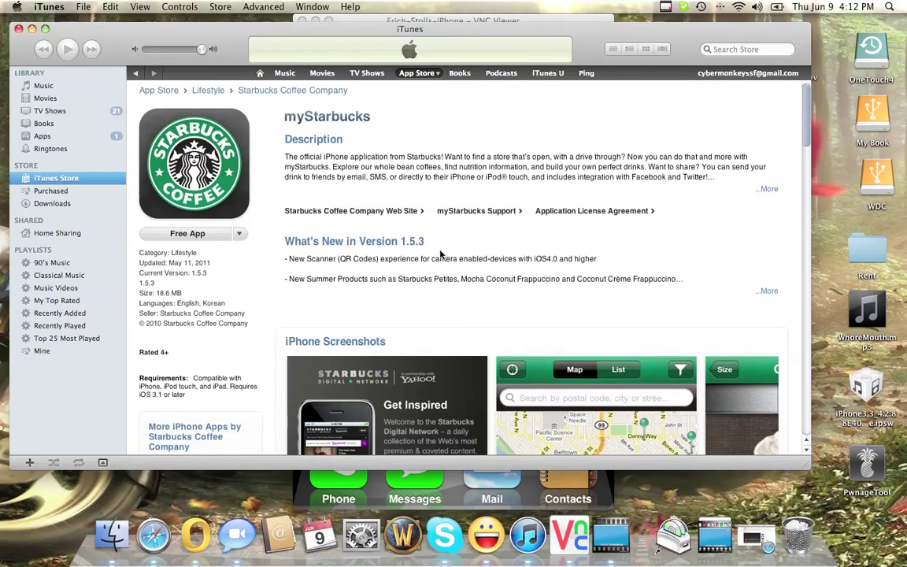
{"action": "scroll", "coordinate": [440, 254], "scroll_direction": "down", "scroll_amount": 8}
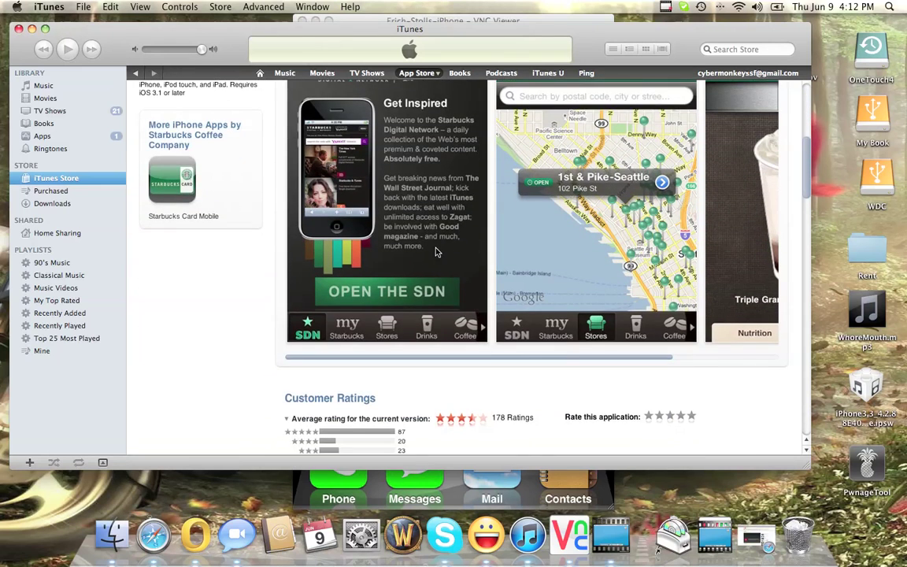
{"action": "scroll", "coordinate": [440, 254], "scroll_direction": "up", "scroll_amount": 2}
{"action": "scroll", "coordinate": [438, 252], "scroll_direction": "right", "scroll_amount": 2}
{"action": "scroll", "coordinate": [437, 252], "scroll_direction": "right", "scroll_amount": 5}
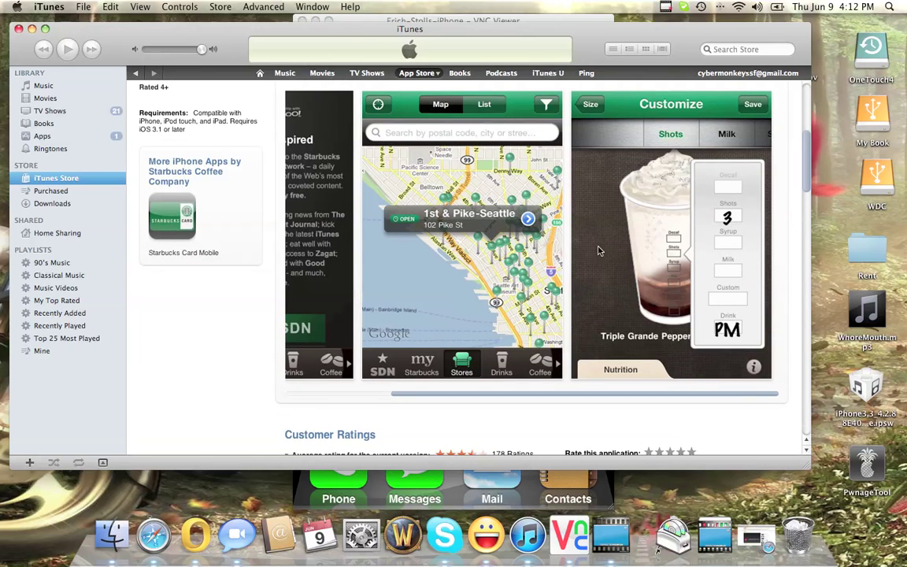
{"action": "scroll", "coordinate": [575, 250], "scroll_direction": "left", "scroll_amount": 6}
{"action": "scroll", "coordinate": [543, 250], "scroll_direction": "up", "scroll_amount": 5}
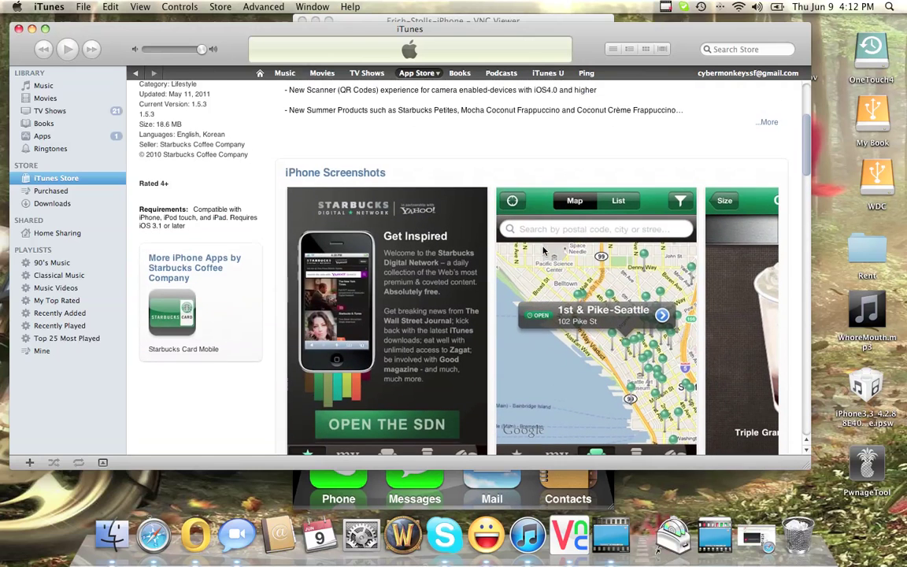
{"action": "scroll", "coordinate": [441, 233], "scroll_direction": "up", "scroll_amount": 9}
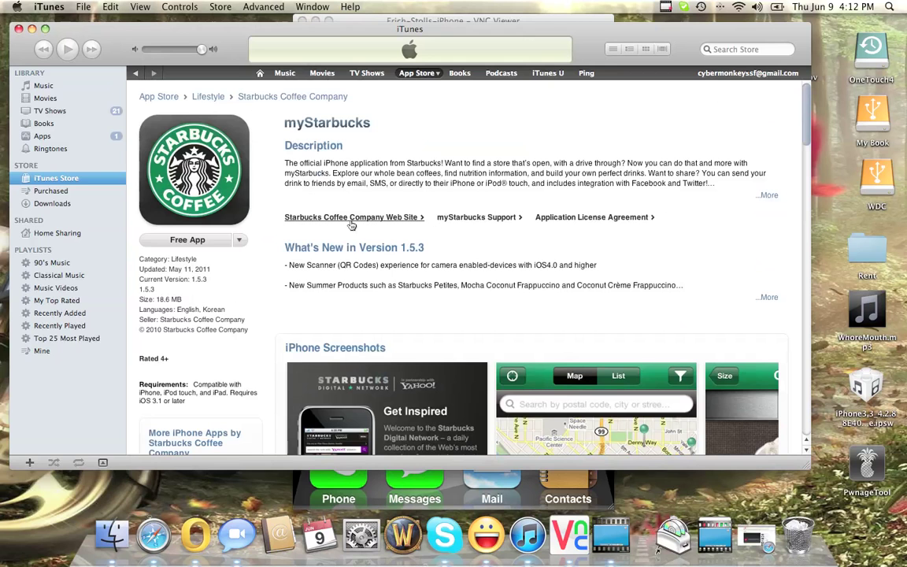
Step: Download the free myStarbucks app and show the store's download list
{"action": "left_click", "coordinate": [186, 240]}
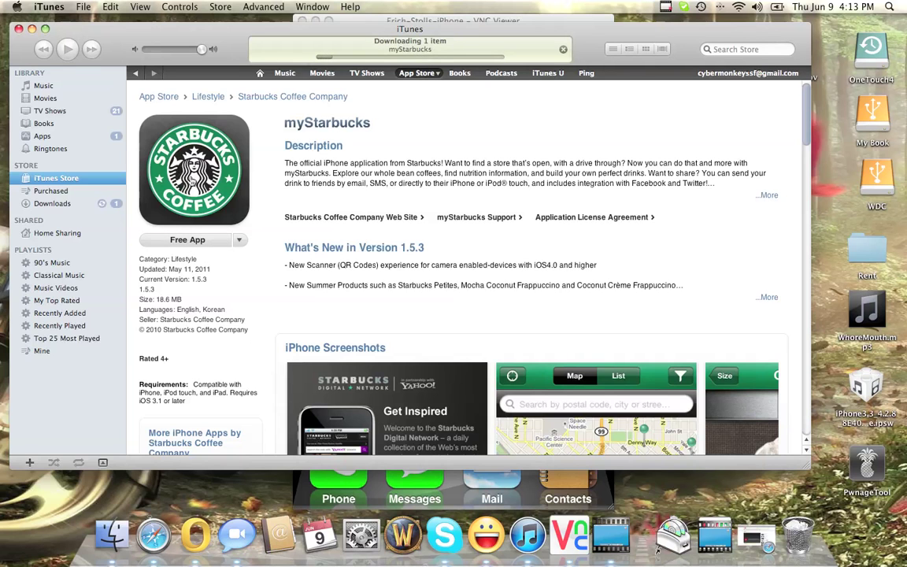
{"action": "left_click", "coordinate": [240, 241]}
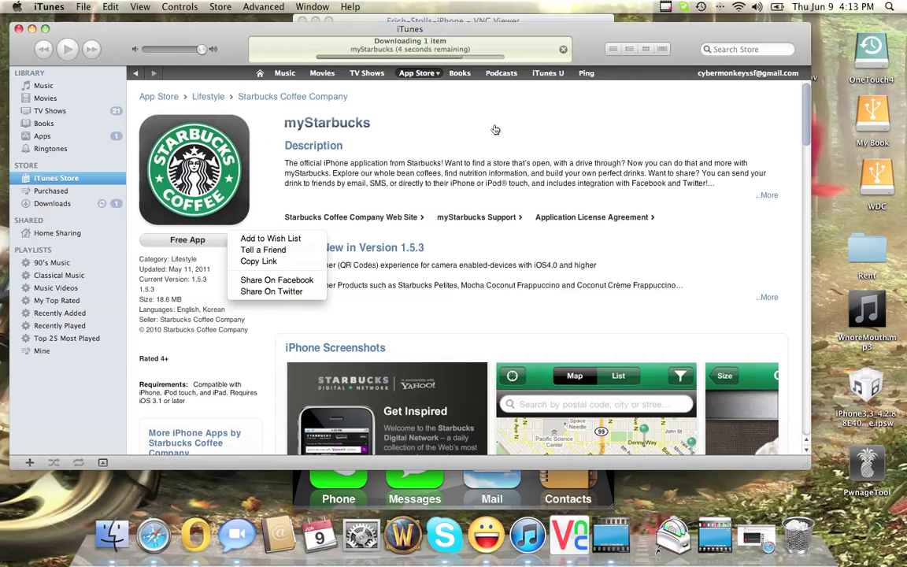
{"action": "left_click", "coordinate": [444, 113]}
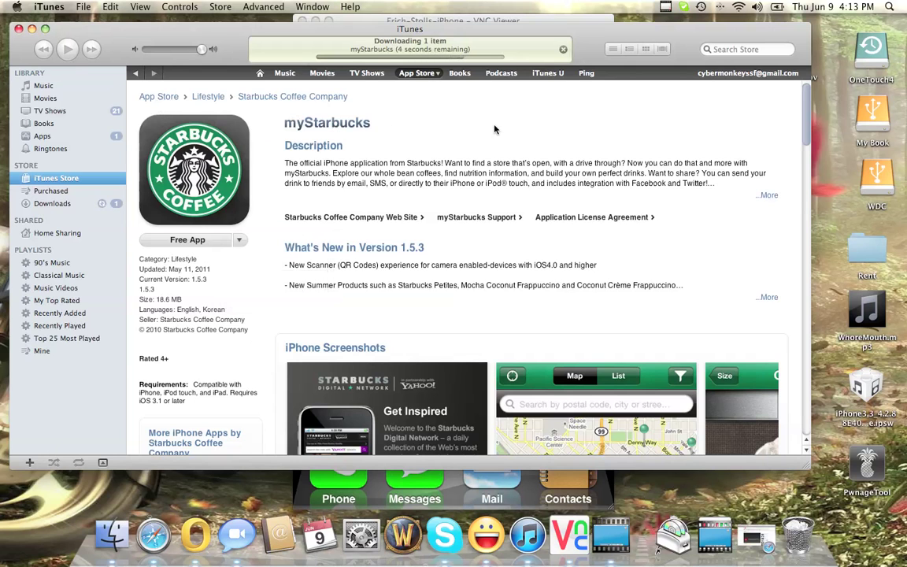
{"action": "left_click", "coordinate": [54, 203]}
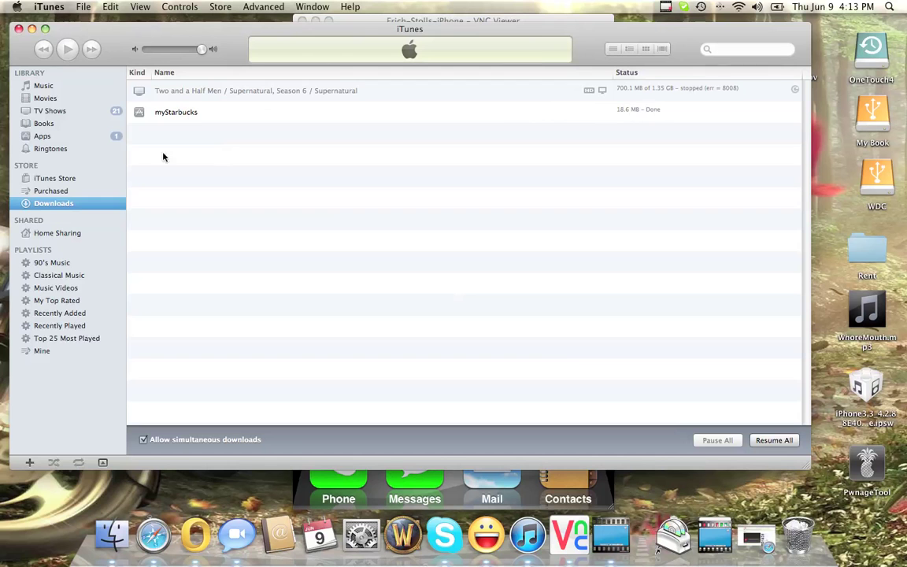
Step: Open the library's app collection and look through the universal, iPhone and iPod touch, and iPad apps
{"action": "left_click", "coordinate": [43, 136]}
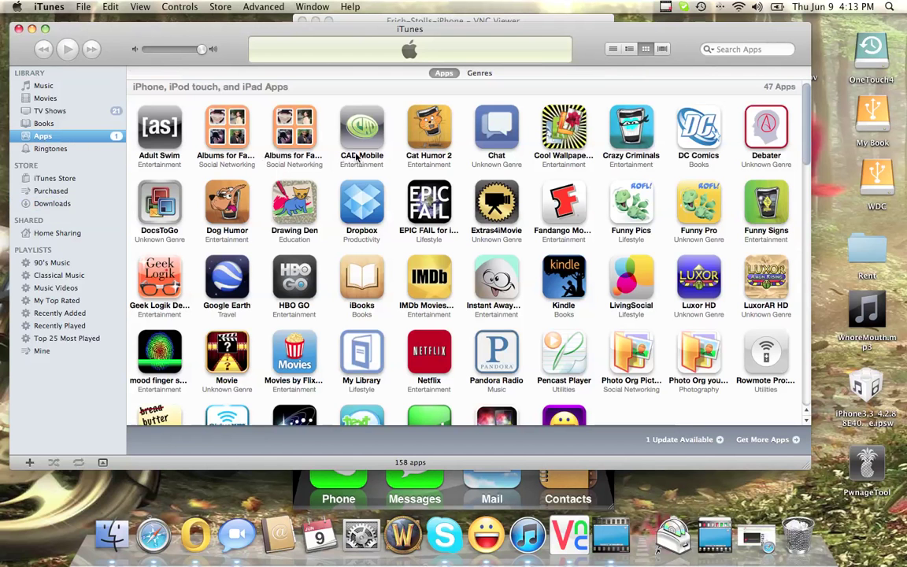
{"action": "scroll", "coordinate": [355, 157], "scroll_direction": "down", "scroll_amount": 2}
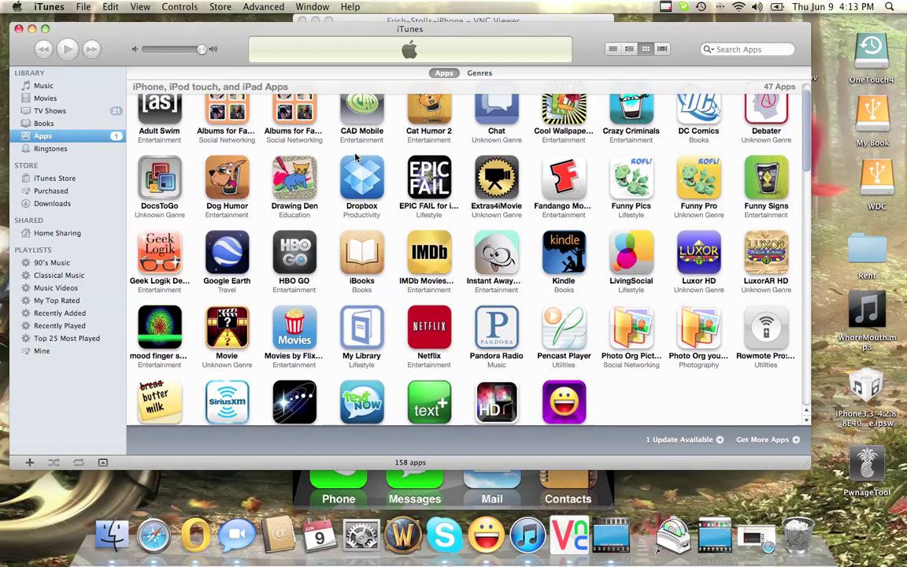
{"action": "scroll", "coordinate": [356, 157], "scroll_direction": "up", "scroll_amount": 2}
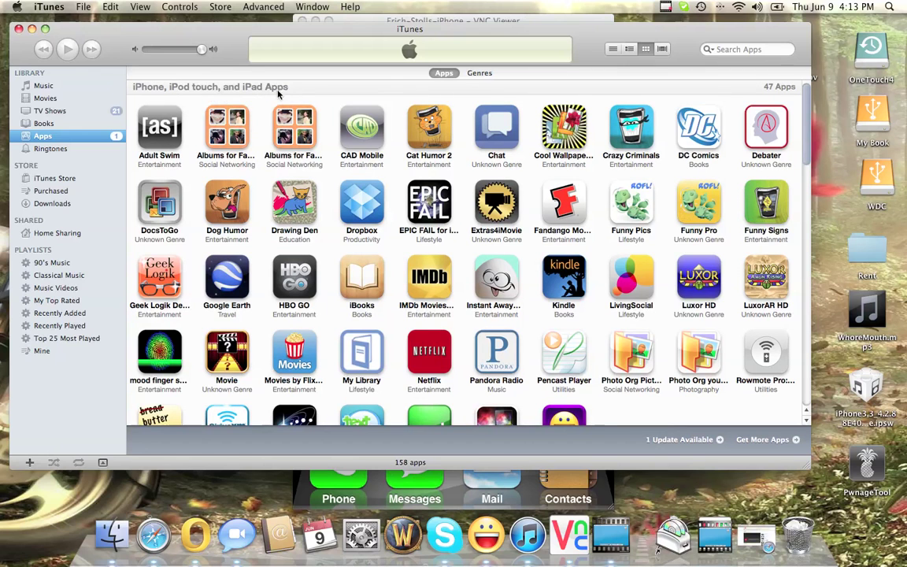
{"action": "scroll", "coordinate": [321, 187], "scroll_direction": "down", "scroll_amount": 4}
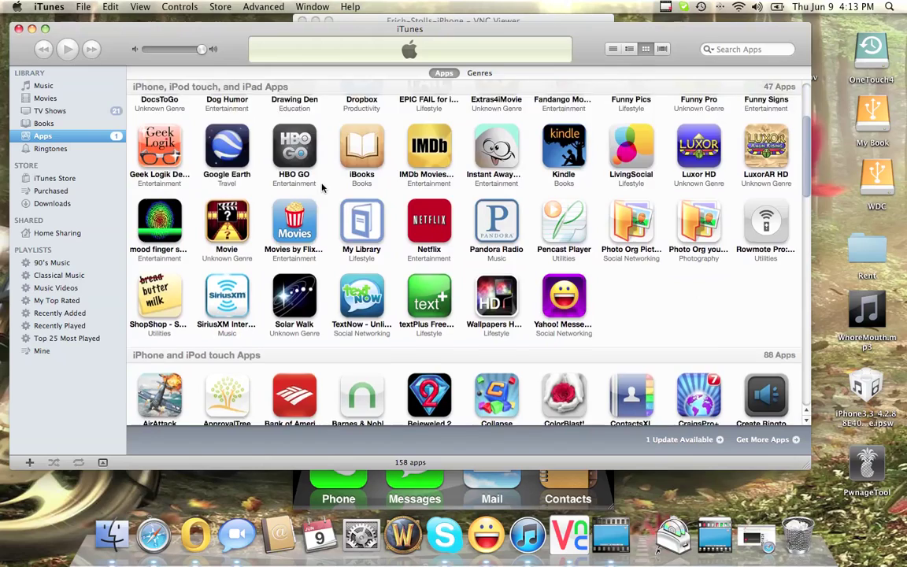
{"action": "scroll", "coordinate": [321, 187], "scroll_direction": "down", "scroll_amount": 6}
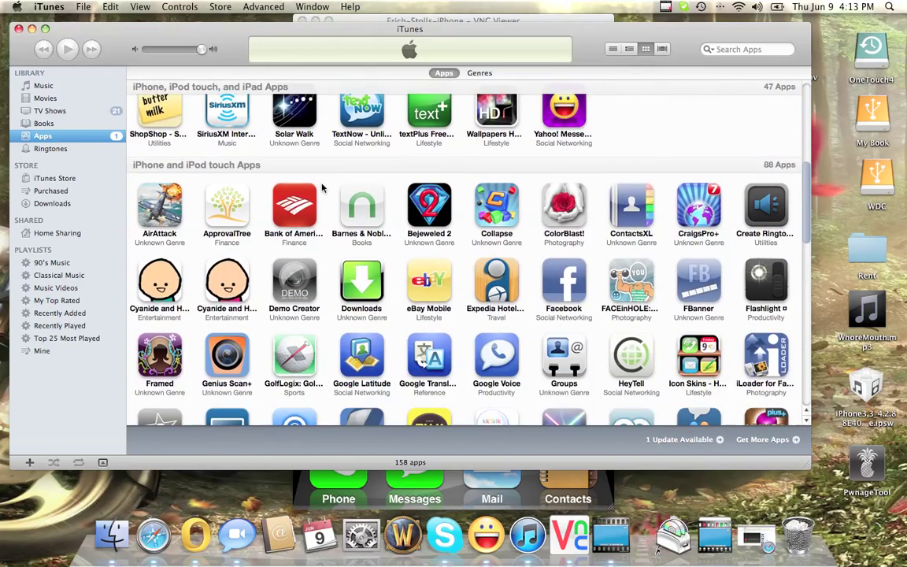
{"action": "scroll", "coordinate": [321, 186], "scroll_direction": "down", "scroll_amount": 5}
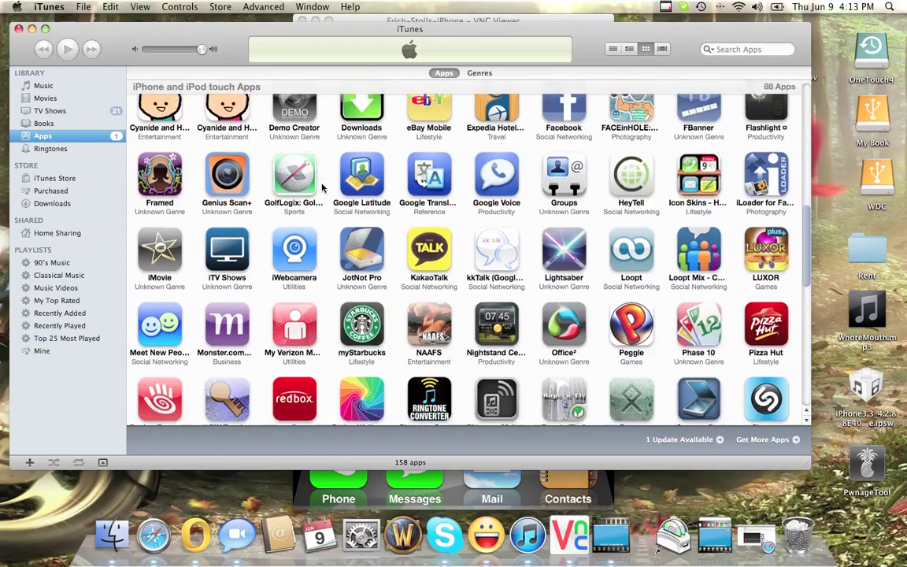
{"action": "scroll", "coordinate": [321, 187], "scroll_direction": "down", "scroll_amount": 7}
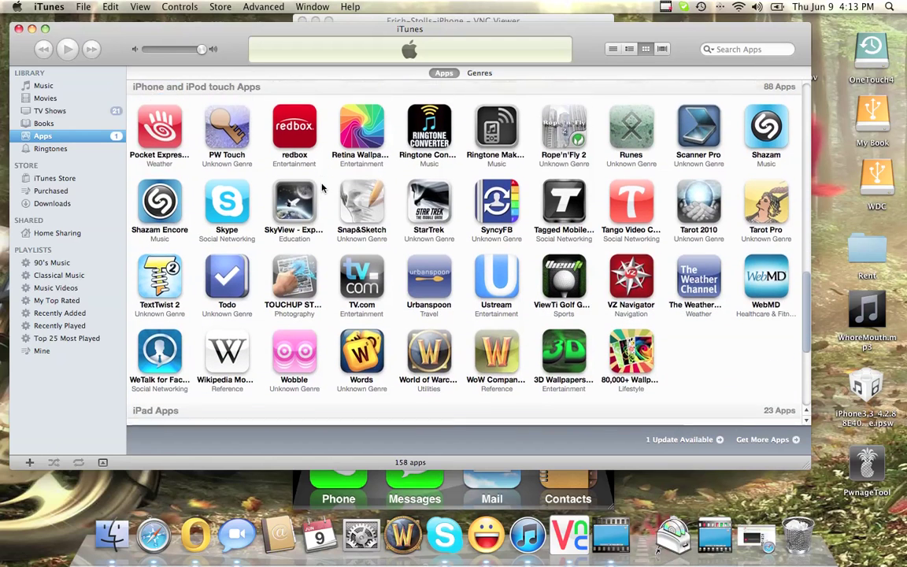
{"action": "scroll", "coordinate": [322, 187], "scroll_direction": "down", "scroll_amount": 1}
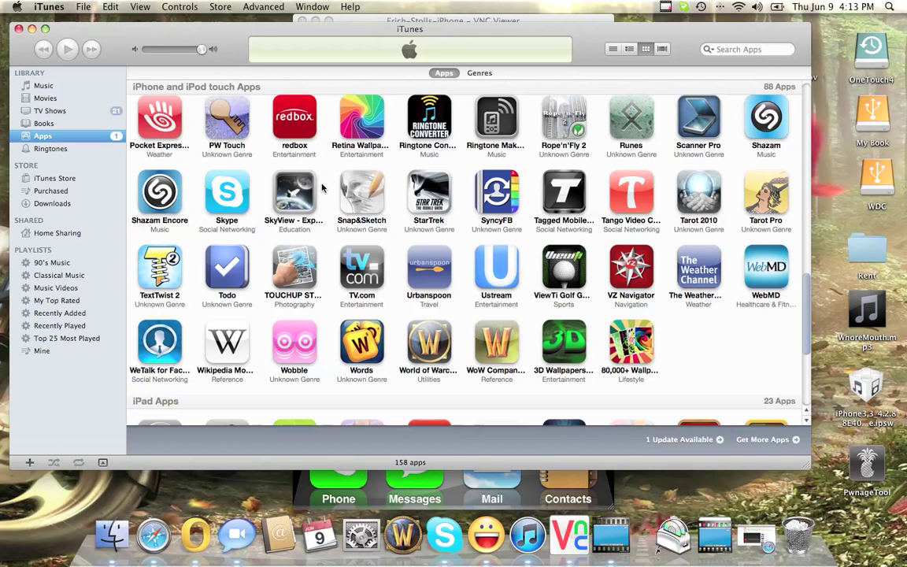
{"action": "scroll", "coordinate": [321, 186], "scroll_direction": "down", "scroll_amount": 6}
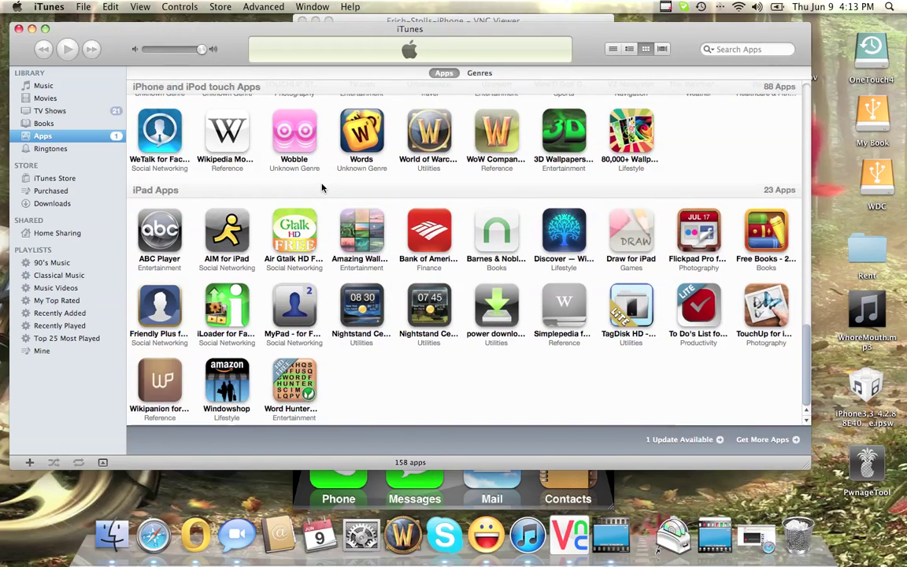
{"action": "scroll", "coordinate": [321, 186], "scroll_direction": "up", "scroll_amount": 4}
{"action": "scroll", "coordinate": [321, 186], "scroll_direction": "up", "scroll_amount": 1}
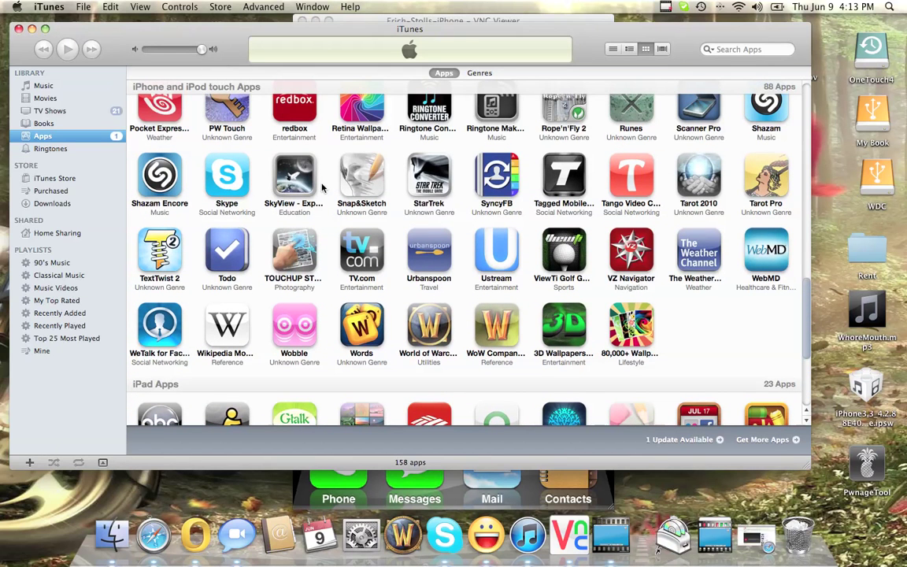
{"action": "scroll", "coordinate": [322, 187], "scroll_direction": "up", "scroll_amount": 2}
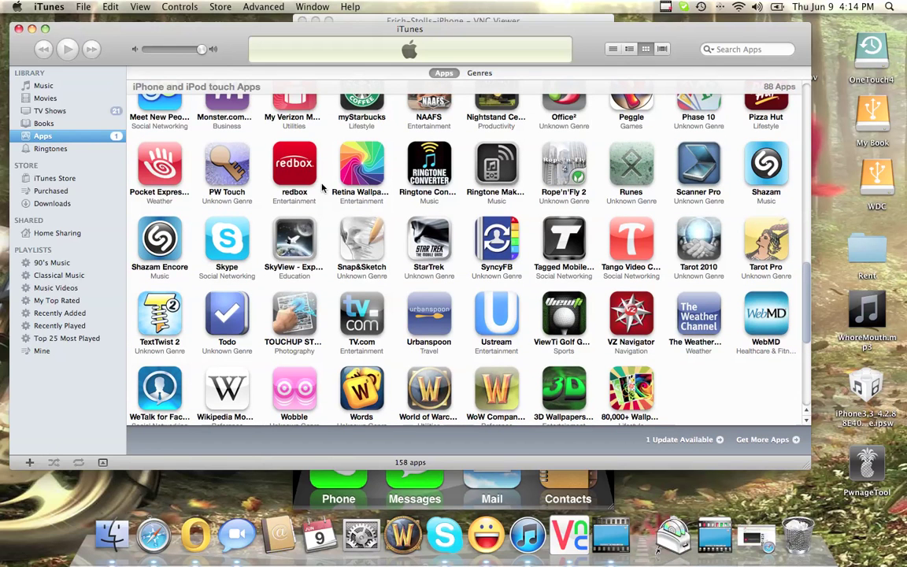
Step: Locate the downloaded myStarbucks and LivingSocial apps in the library's app collection and select each one
{"action": "scroll", "coordinate": [322, 186], "scroll_direction": "up", "scroll_amount": 3}
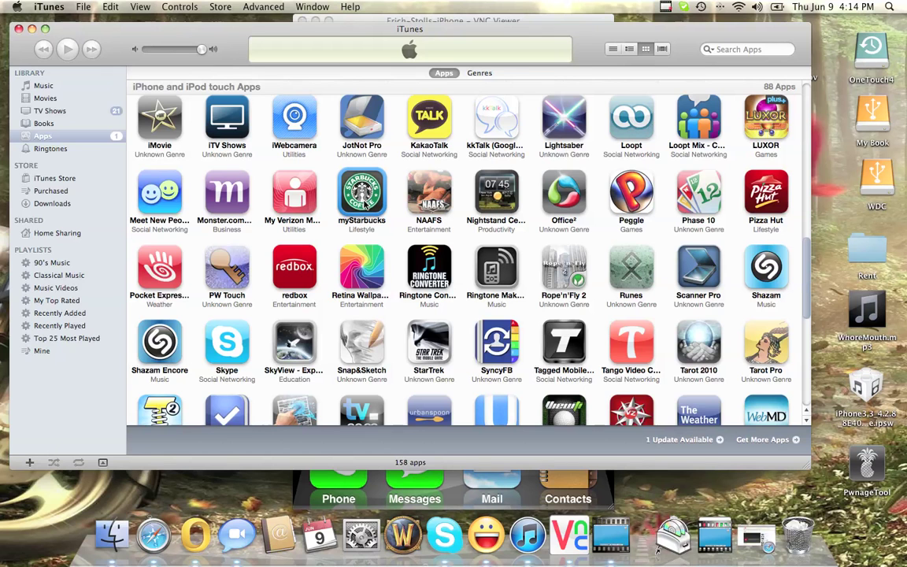
{"action": "scroll", "coordinate": [364, 203], "scroll_direction": "up", "scroll_amount": 2}
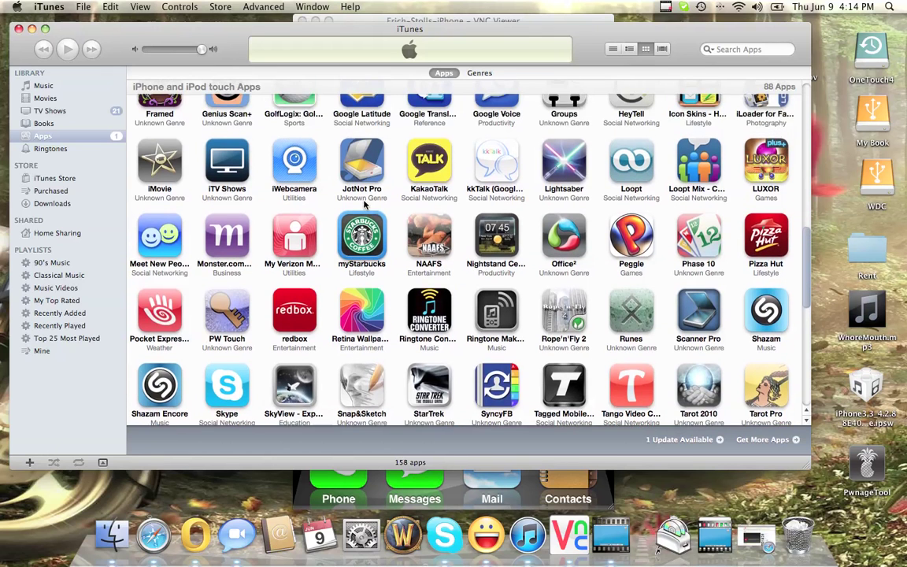
{"action": "scroll", "coordinate": [364, 203], "scroll_direction": "up", "scroll_amount": 3}
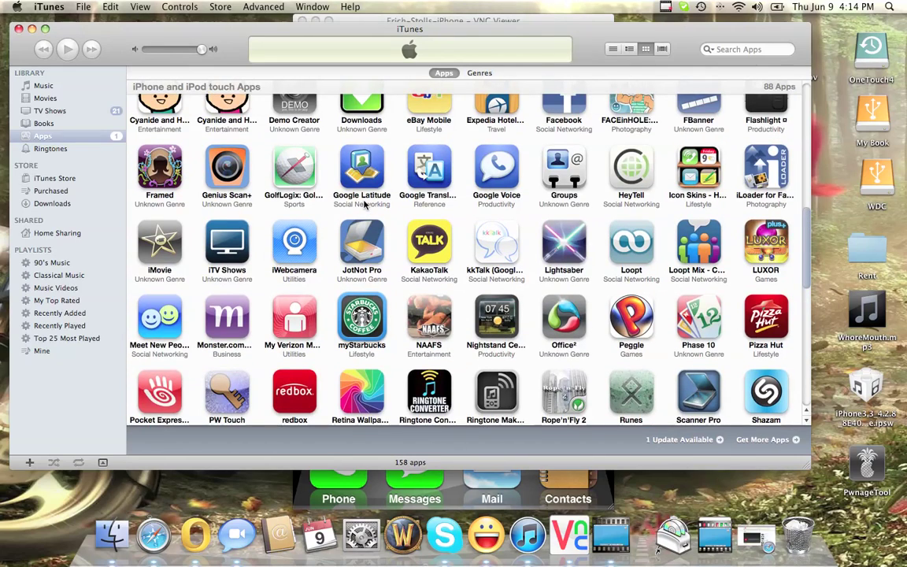
{"action": "scroll", "coordinate": [364, 203], "scroll_direction": "up", "scroll_amount": 4}
{"action": "scroll", "coordinate": [364, 203], "scroll_direction": "up", "scroll_amount": 10}
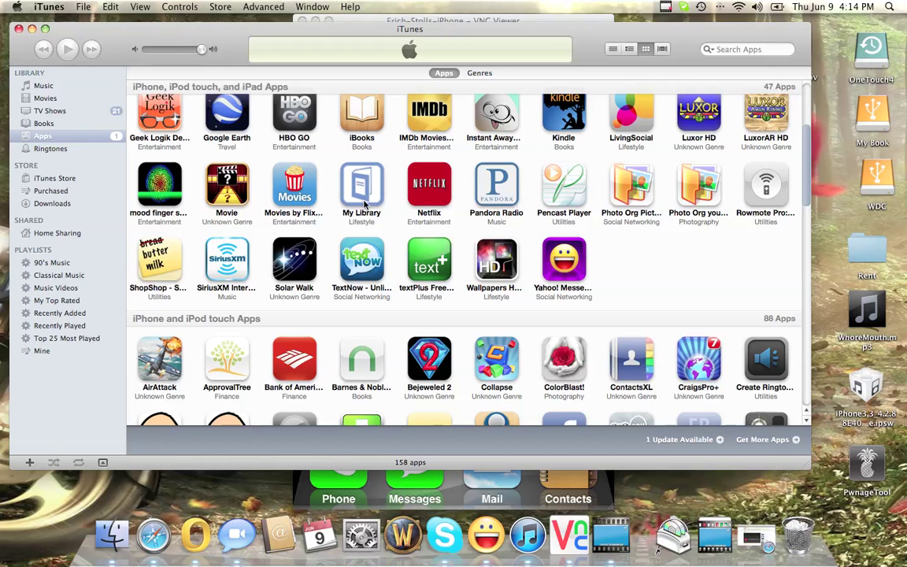
{"action": "scroll", "coordinate": [364, 203], "scroll_direction": "up", "scroll_amount": 5}
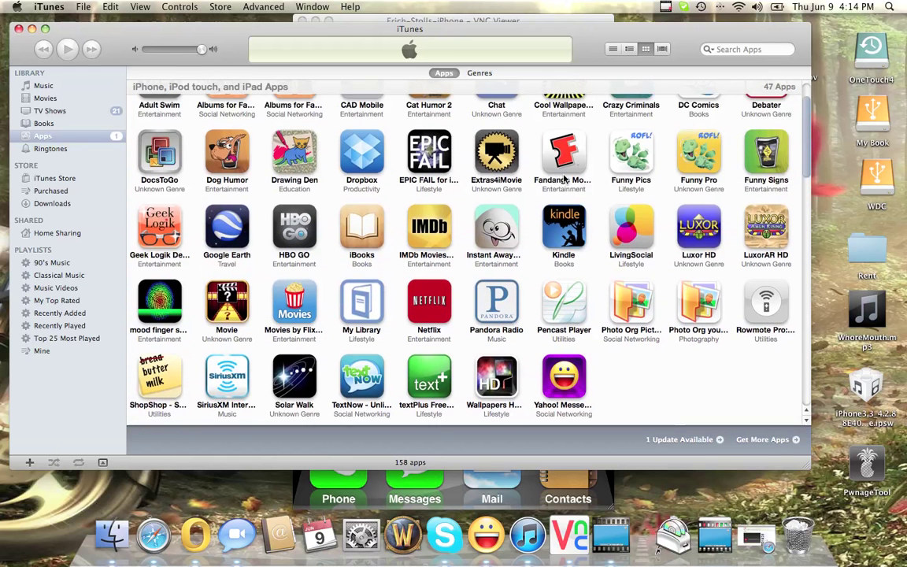
{"action": "left_click", "coordinate": [632, 230]}
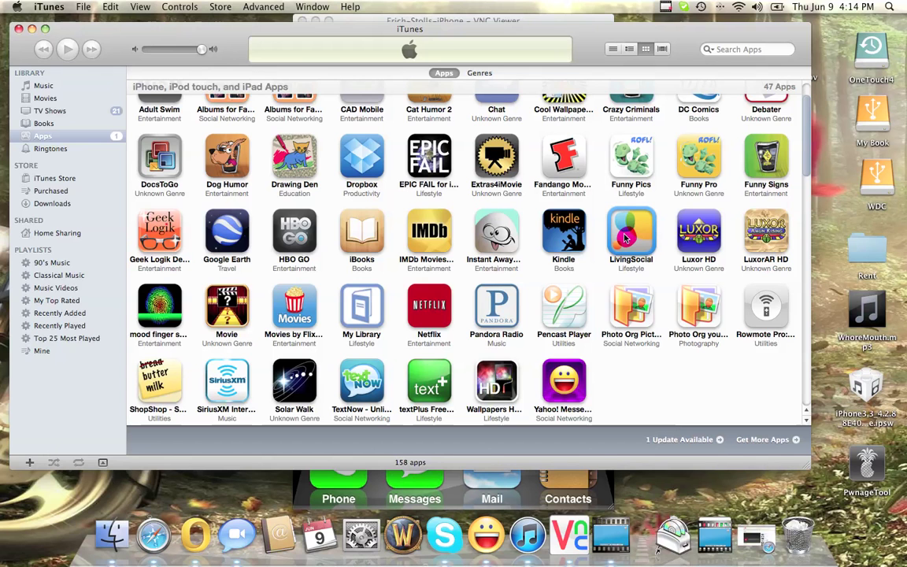
{"action": "scroll", "coordinate": [522, 204], "scroll_direction": "up", "scroll_amount": 2}
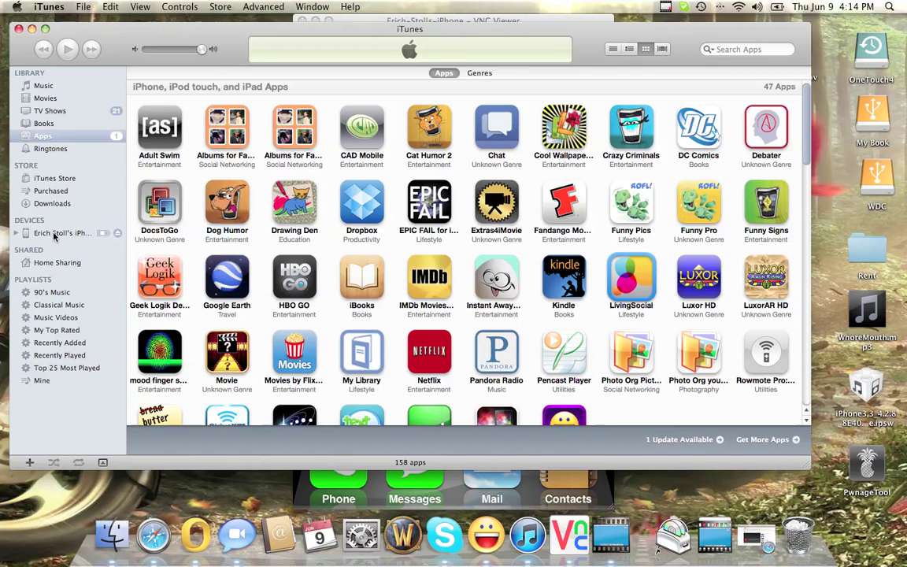
Step: Open the connected iPhone's app sync settings and include the myStarbucks app in the apps to sync
{"action": "left_click", "coordinate": [55, 236]}
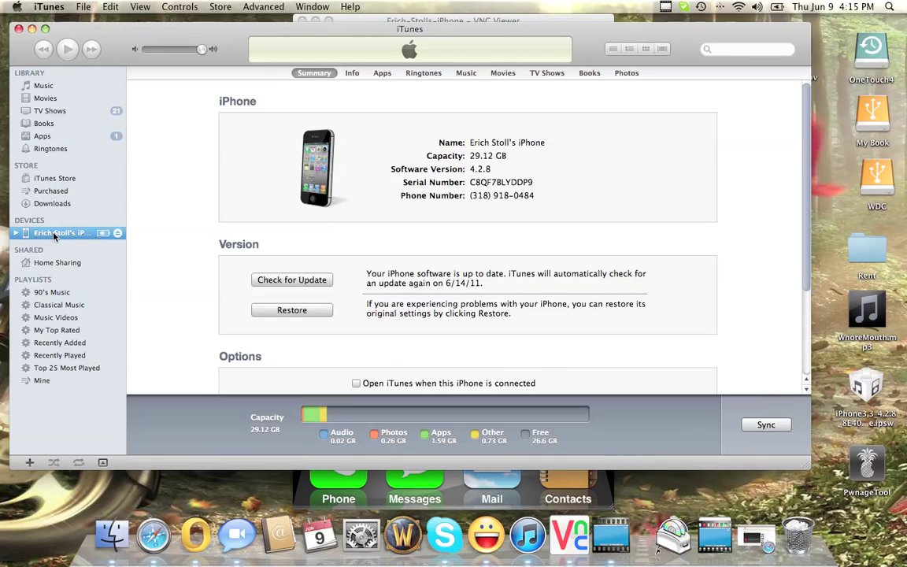
{"action": "left_click", "coordinate": [381, 74]}
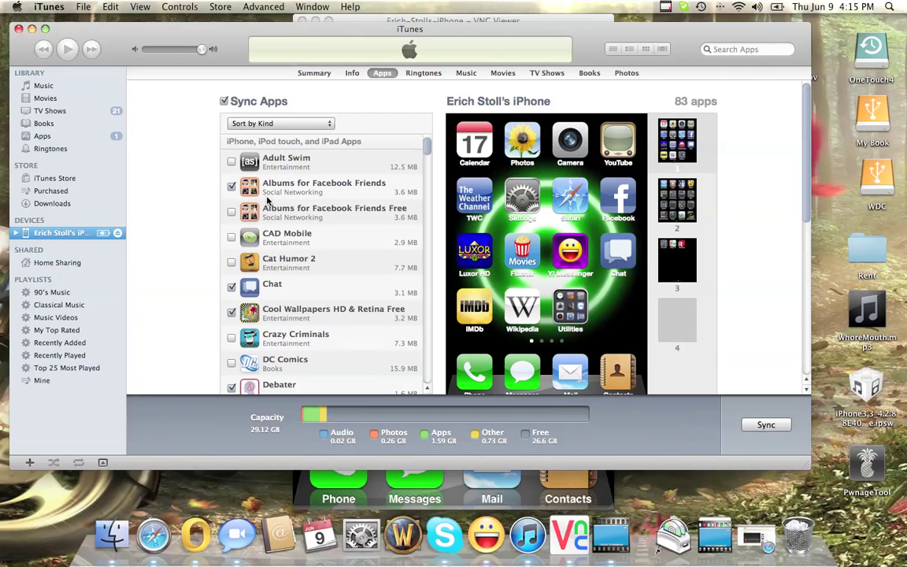
{"action": "scroll", "coordinate": [260, 197], "scroll_direction": "down", "scroll_amount": 3}
{"action": "scroll", "coordinate": [268, 204], "scroll_direction": "down", "scroll_amount": 2}
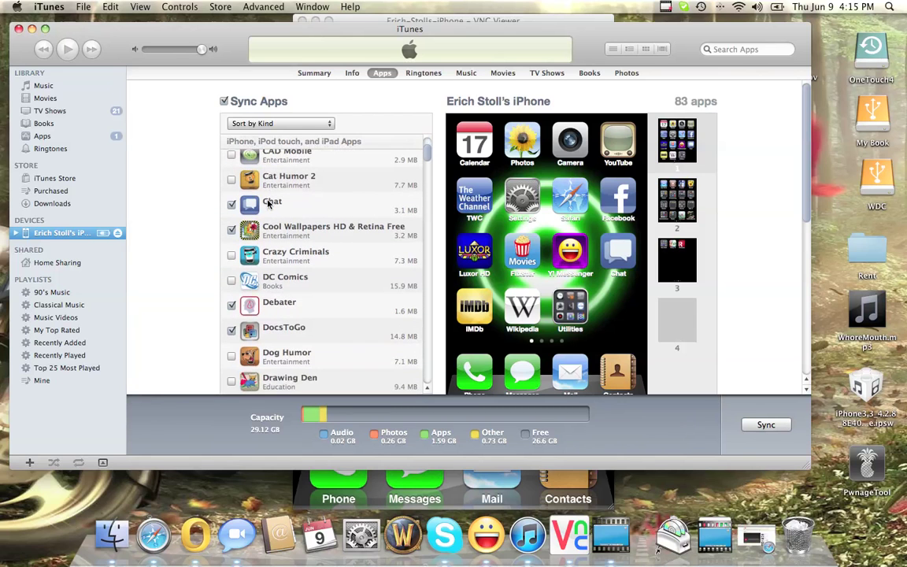
{"action": "scroll", "coordinate": [268, 204], "scroll_direction": "down", "scroll_amount": 9}
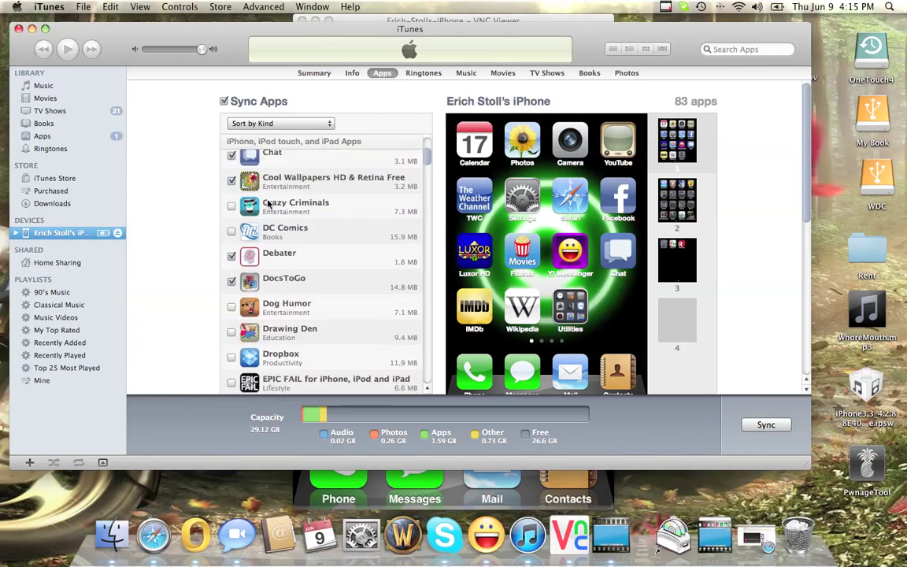
{"action": "scroll", "coordinate": [268, 204], "scroll_direction": "down", "scroll_amount": 10}
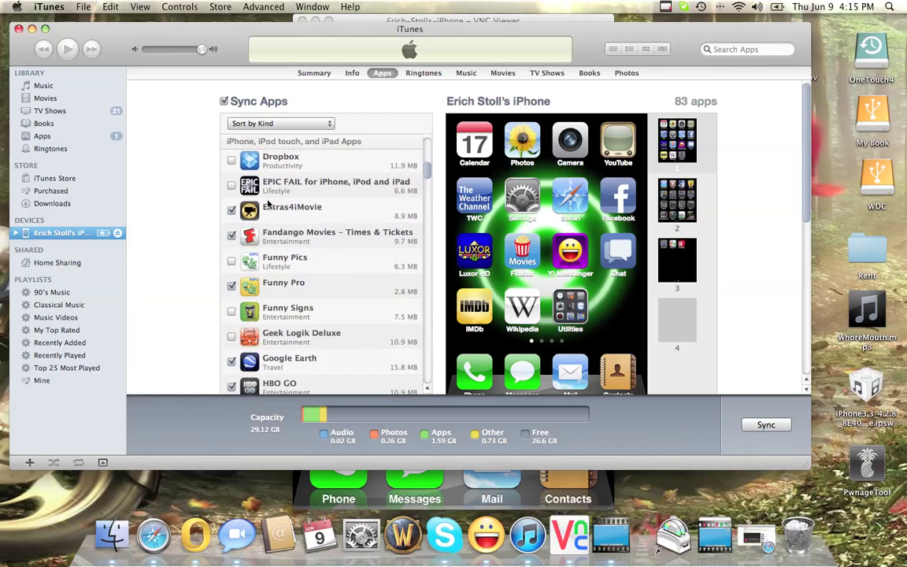
{"action": "scroll", "coordinate": [268, 204], "scroll_direction": "down", "scroll_amount": 8}
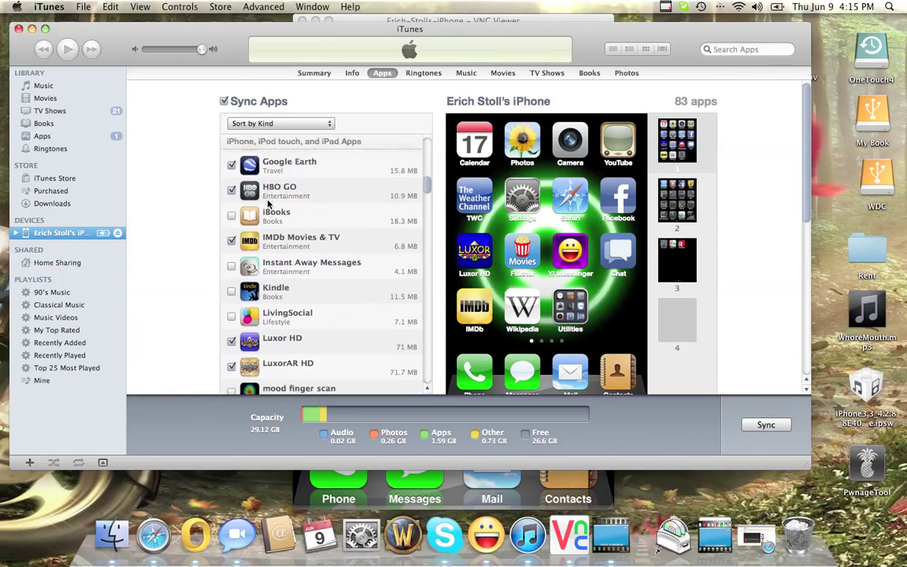
{"action": "scroll", "coordinate": [268, 204], "scroll_direction": "down", "scroll_amount": 8}
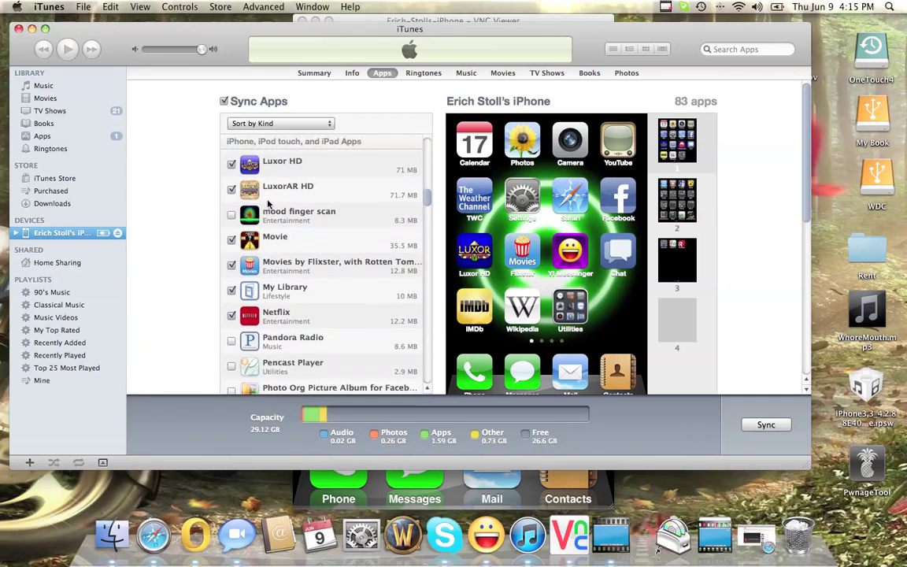
{"action": "scroll", "coordinate": [268, 204], "scroll_direction": "down", "scroll_amount": 9}
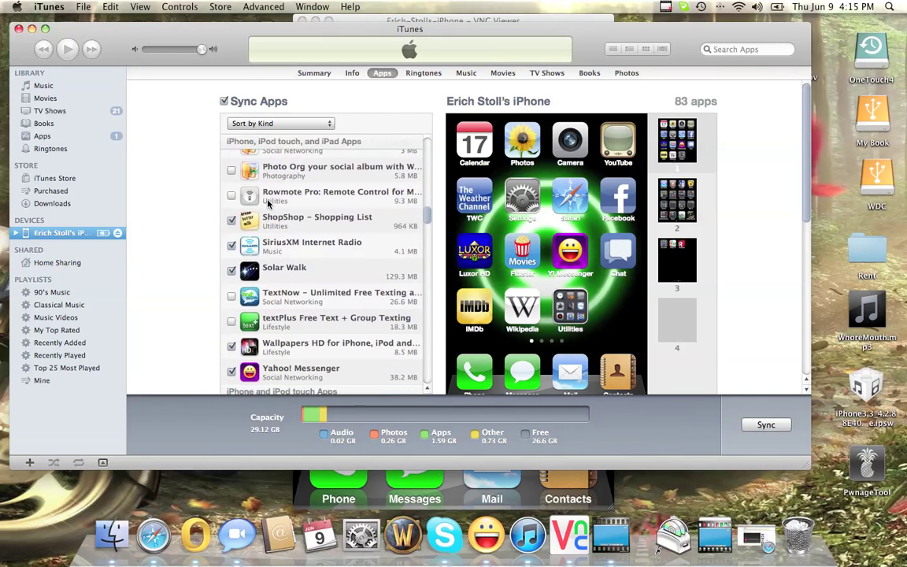
{"action": "scroll", "coordinate": [268, 204], "scroll_direction": "down", "scroll_amount": 9}
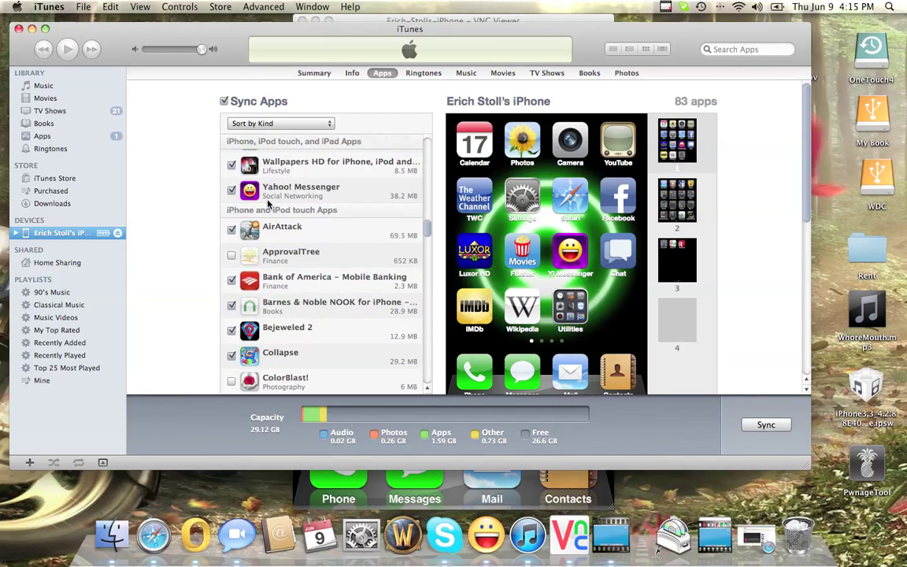
{"action": "scroll", "coordinate": [269, 204], "scroll_direction": "down", "scroll_amount": 8}
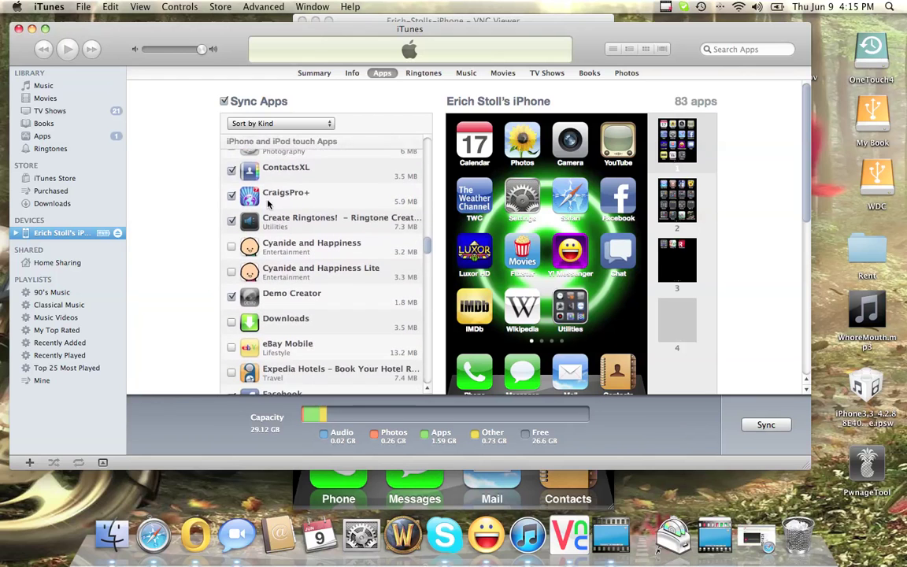
{"action": "scroll", "coordinate": [269, 204], "scroll_direction": "down", "scroll_amount": 3}
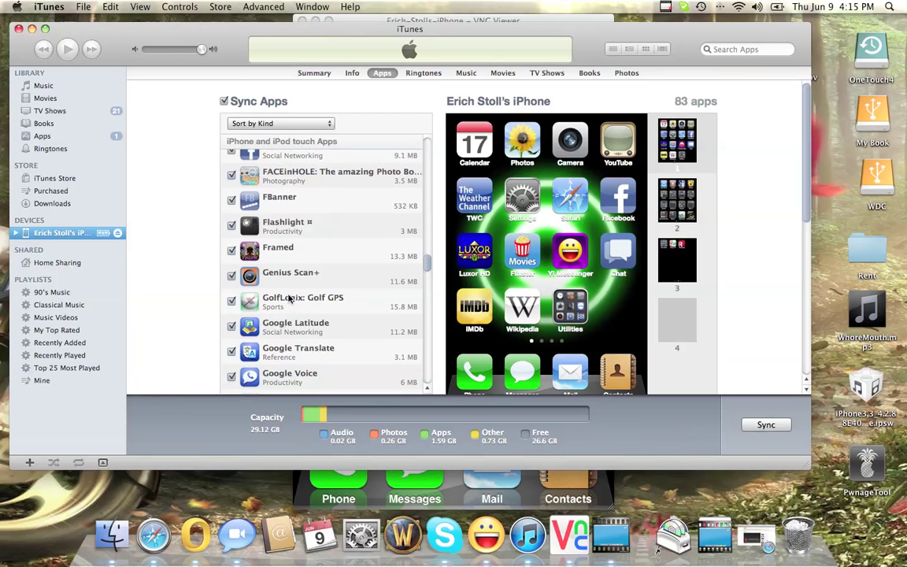
{"action": "scroll", "coordinate": [289, 298], "scroll_direction": "down", "scroll_amount": 5}
{"action": "scroll", "coordinate": [289, 298], "scroll_direction": "down", "scroll_amount": 4}
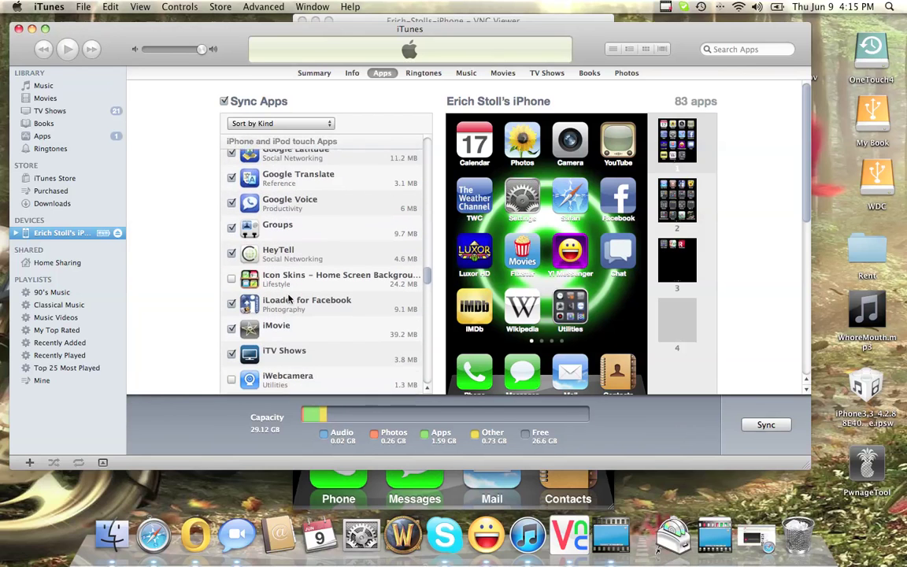
{"action": "scroll", "coordinate": [289, 298], "scroll_direction": "down", "scroll_amount": 7}
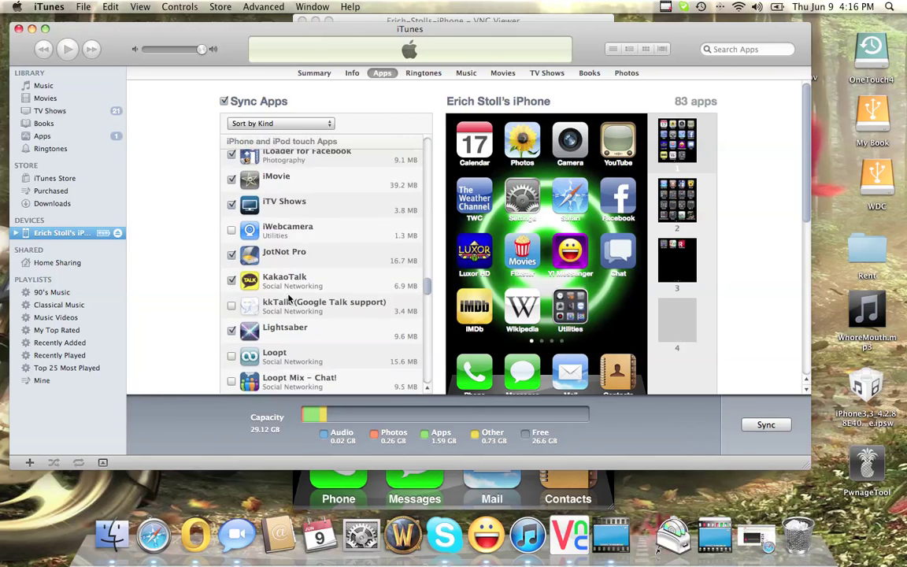
{"action": "scroll", "coordinate": [289, 297], "scroll_direction": "down", "scroll_amount": 5}
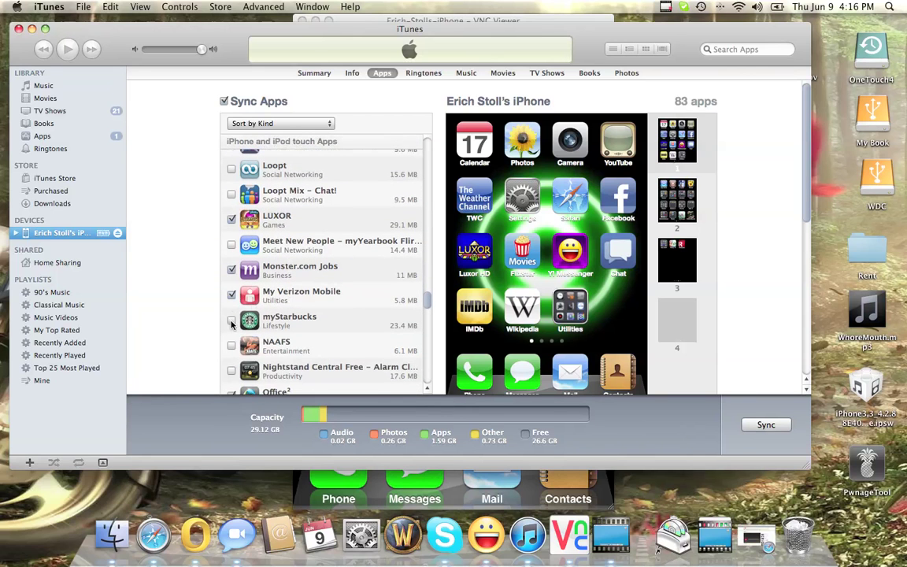
{"action": "left_click", "coordinate": [232, 320]}
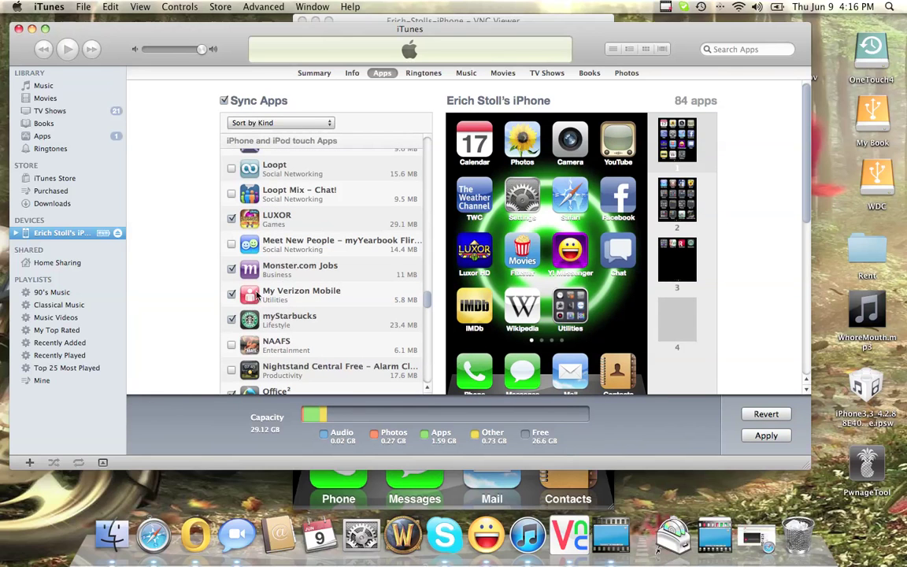
Step: Apply the app changes to the iPhone and transfer its purchased items back to the iTunes library
{"action": "left_click", "coordinate": [767, 435]}
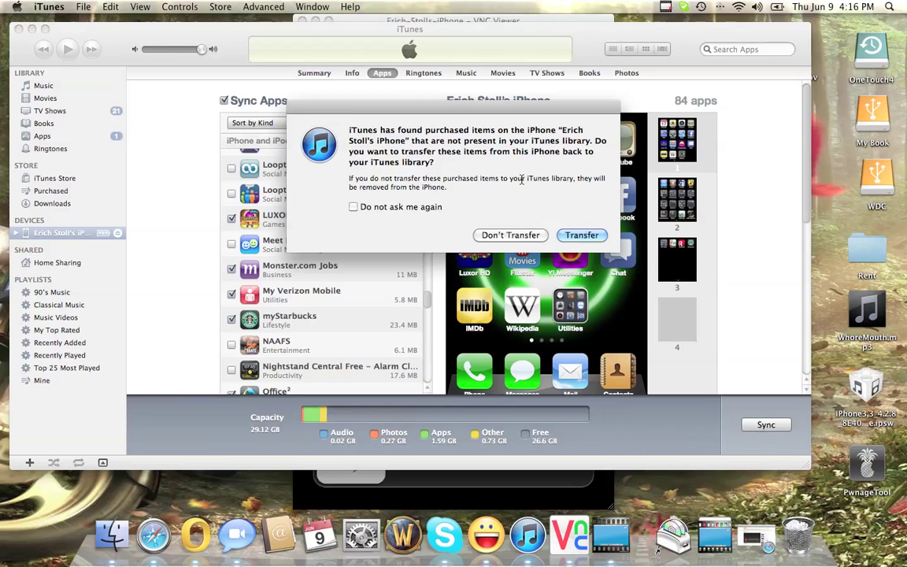
{"action": "left_click", "coordinate": [580, 236]}
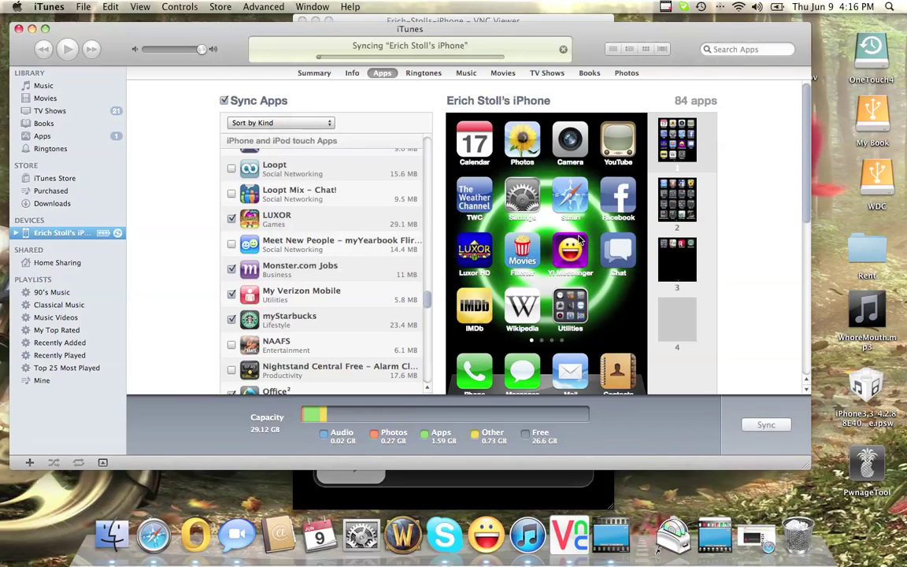